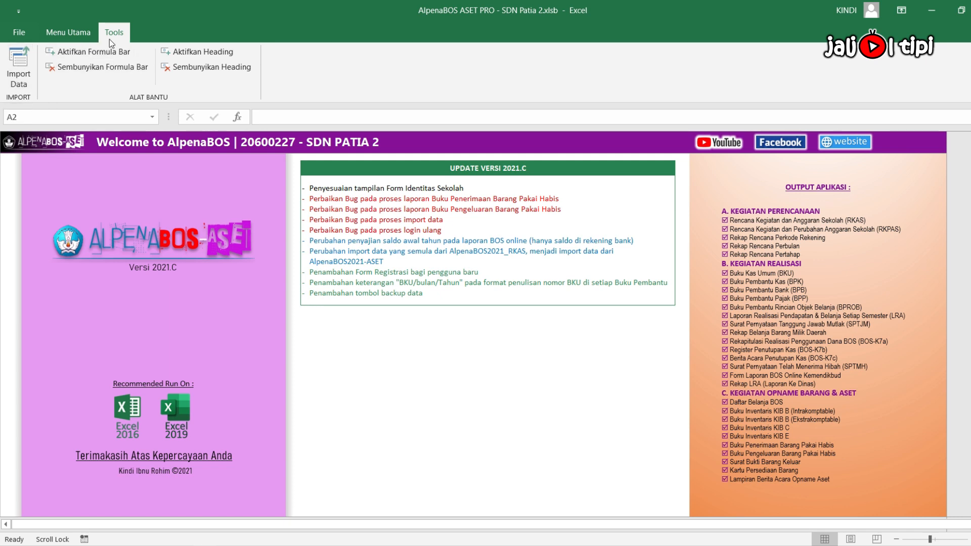
{"action": "left_click", "coordinate": [23, 74]}
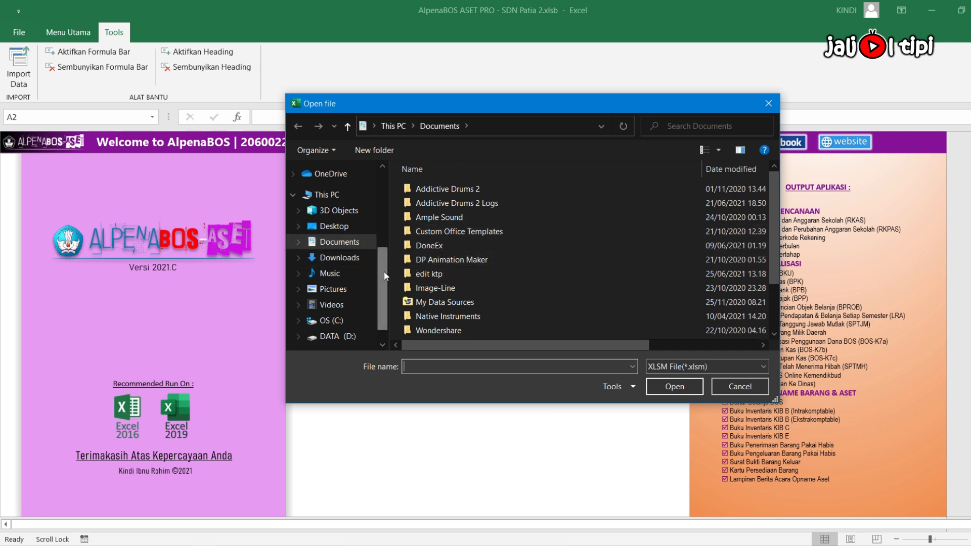
{"action": "scroll", "coordinate": [384, 271], "scroll_direction": "down", "scroll_amount": 1}
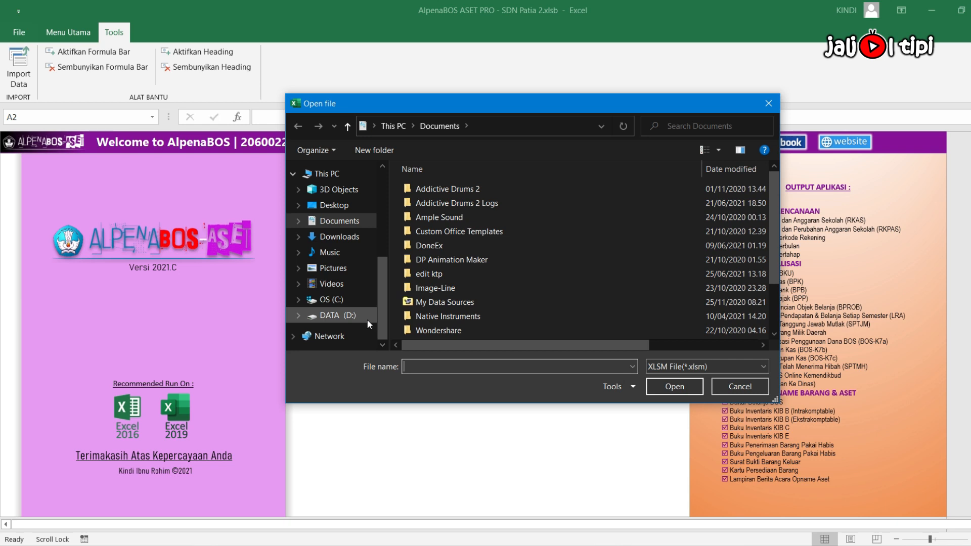
{"action": "left_click_drag", "start_coordinate": [383, 299], "coordinate": [382, 223]}
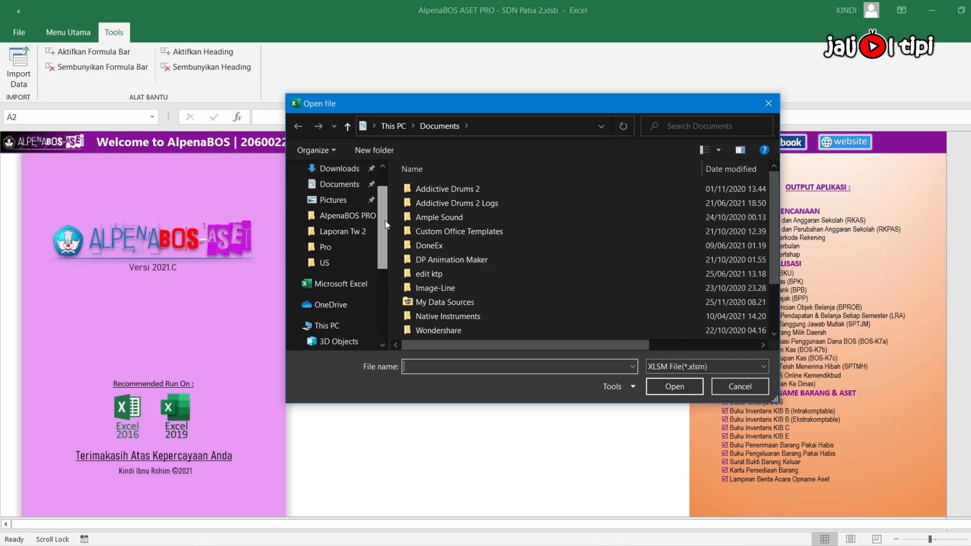
{"action": "left_click", "coordinate": [355, 218]}
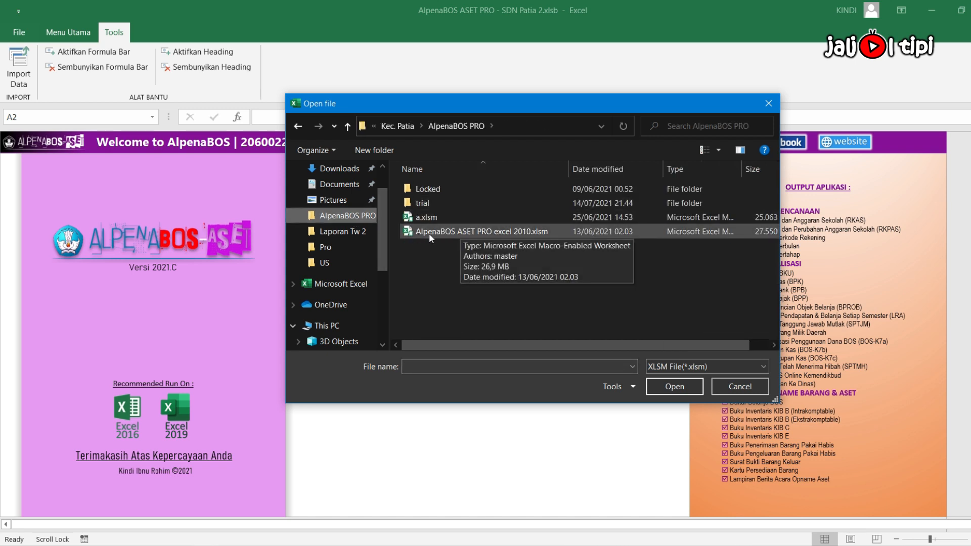
{"action": "left_click", "coordinate": [500, 232]}
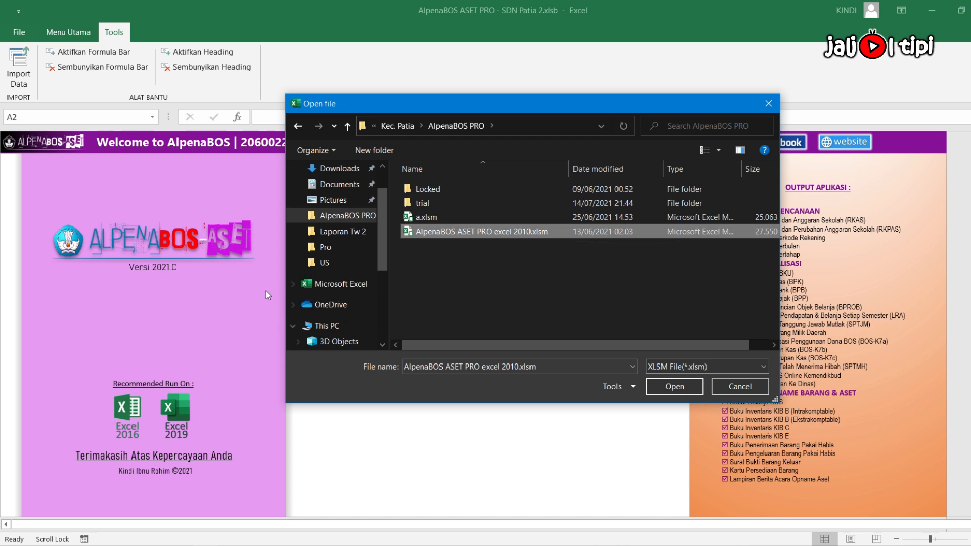
{"action": "left_click", "coordinate": [738, 390]}
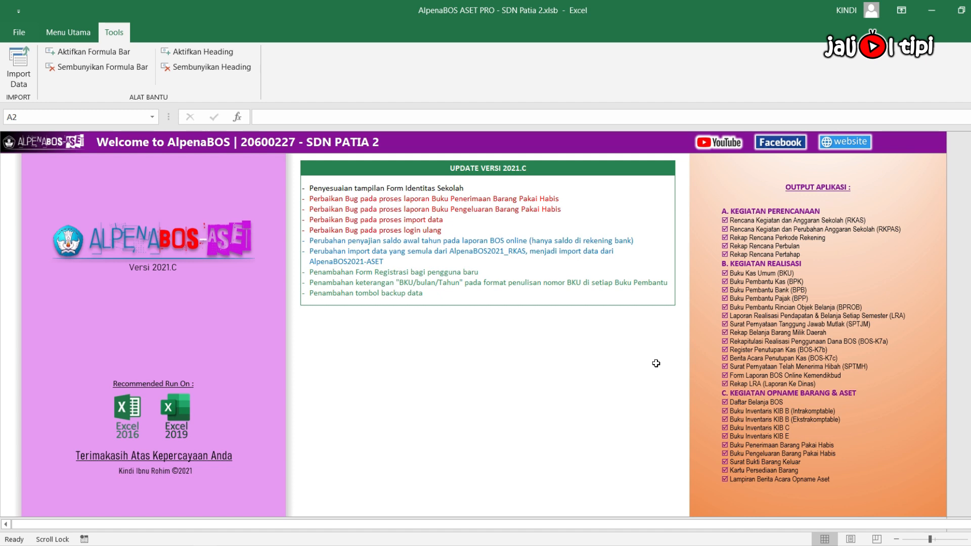
Step: Open the report output form and set Kegiatan to Perencanaan and Pagu to Awal
{"action": "left_click", "coordinate": [75, 36]}
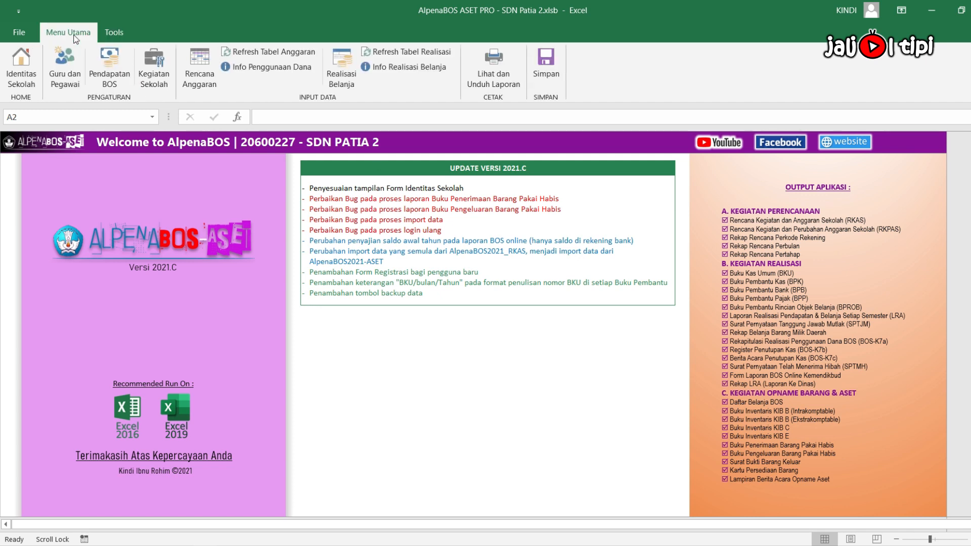
{"action": "left_click", "coordinate": [509, 81]}
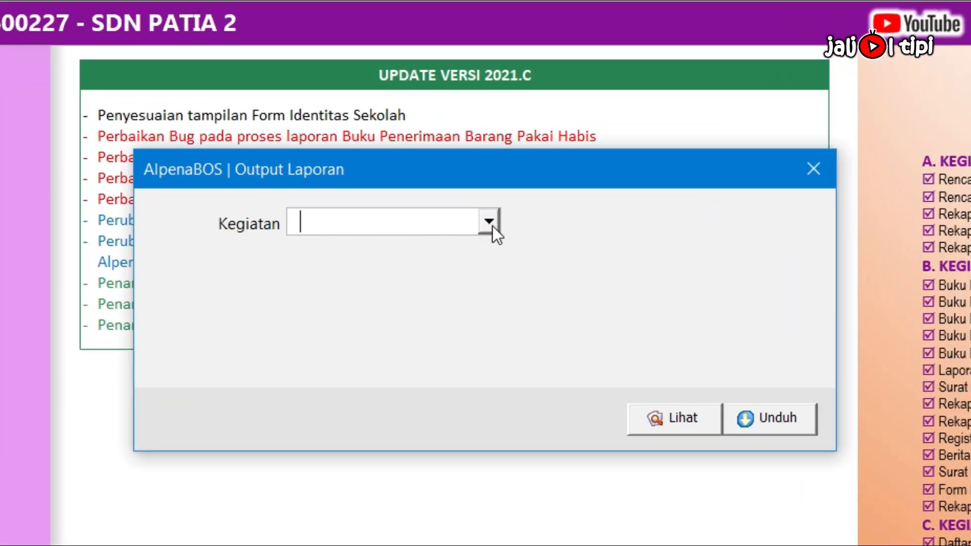
{"action": "left_click", "coordinate": [493, 226]}
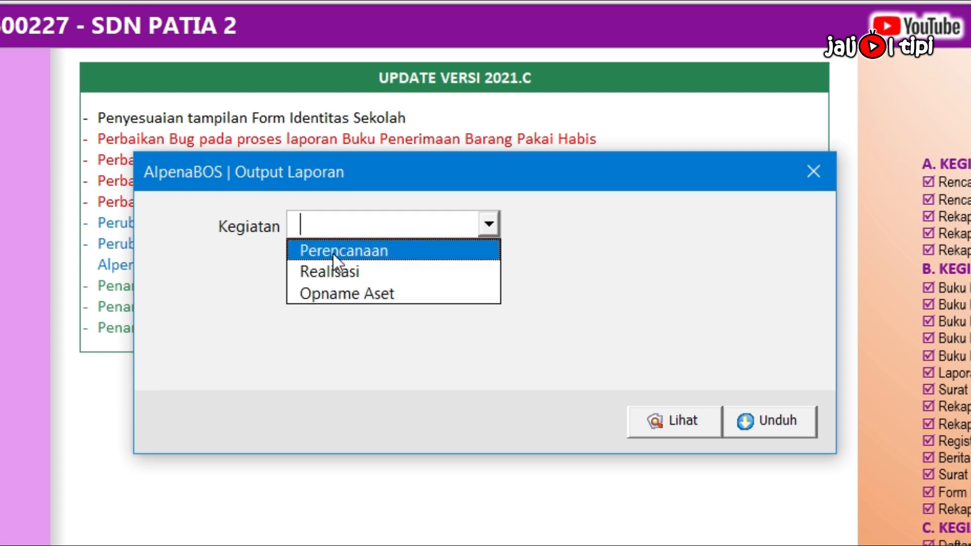
{"action": "left_click", "coordinate": [350, 254]}
{"action": "left_click", "coordinate": [417, 249]}
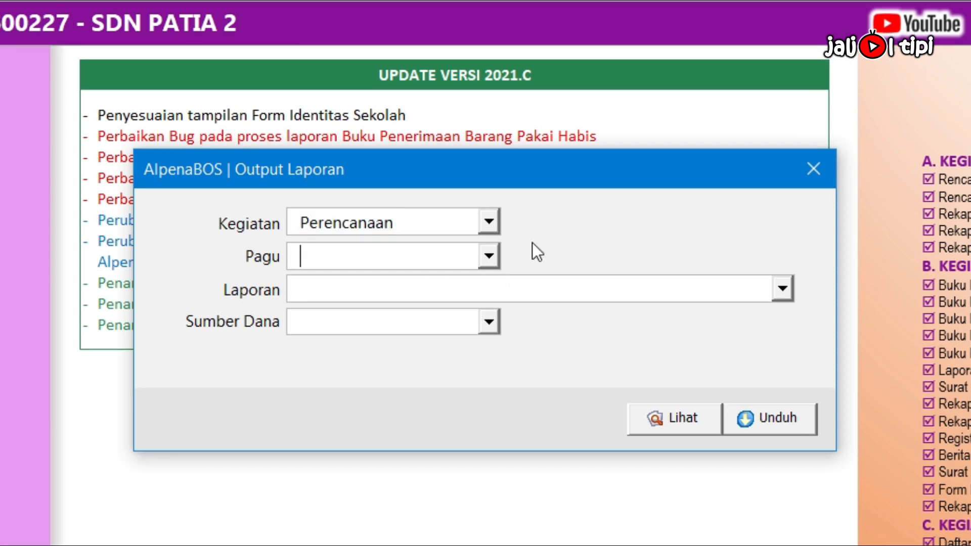
{"action": "left_click", "coordinate": [486, 255]}
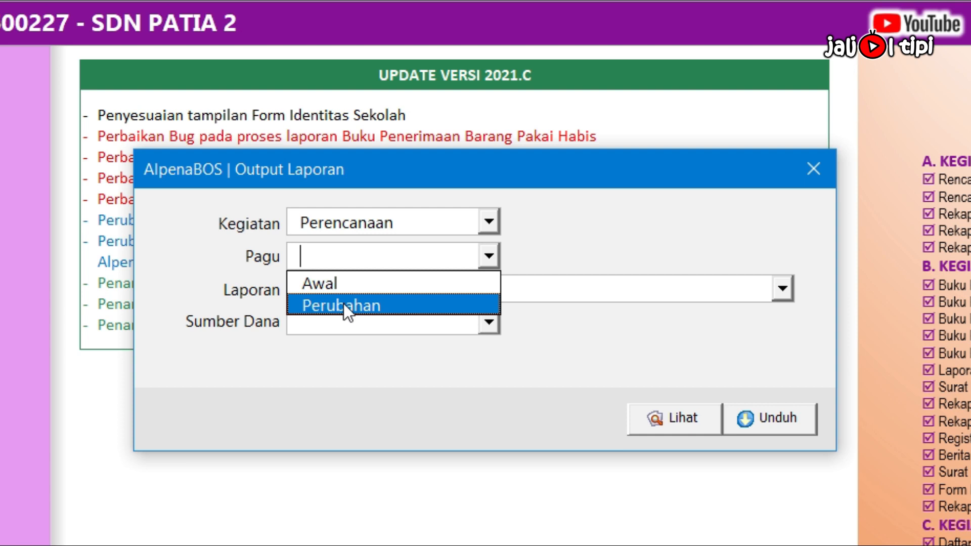
{"action": "left_click", "coordinate": [354, 283]}
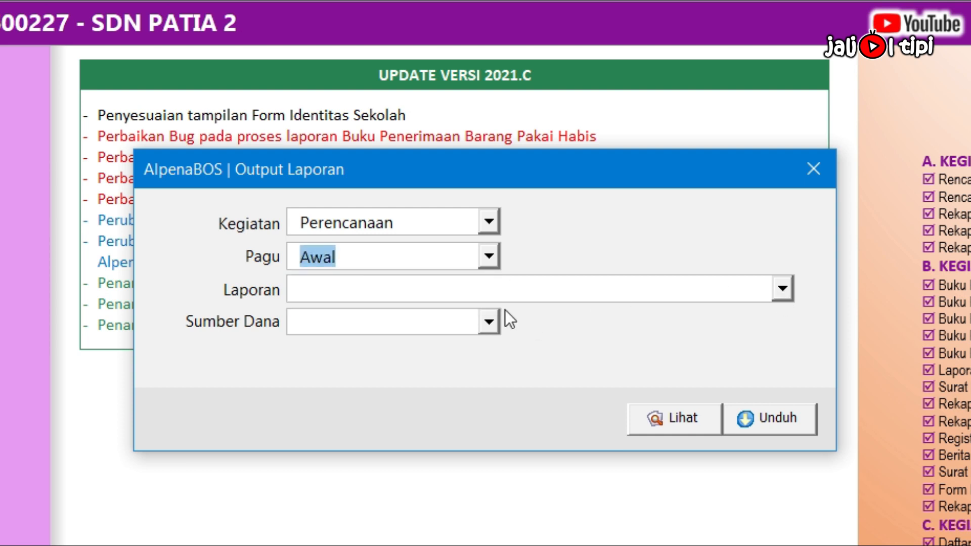
Step: Generate the BOS-K1 report for viewing with 2. BOS Reguler as the Sumber Dana
{"action": "left_click", "coordinate": [783, 288]}
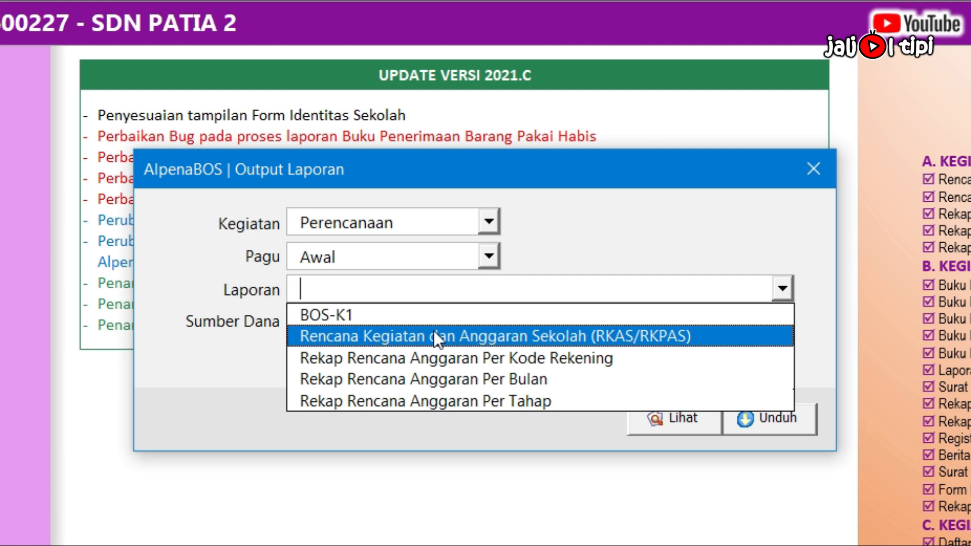
{"action": "left_click", "coordinate": [325, 316]}
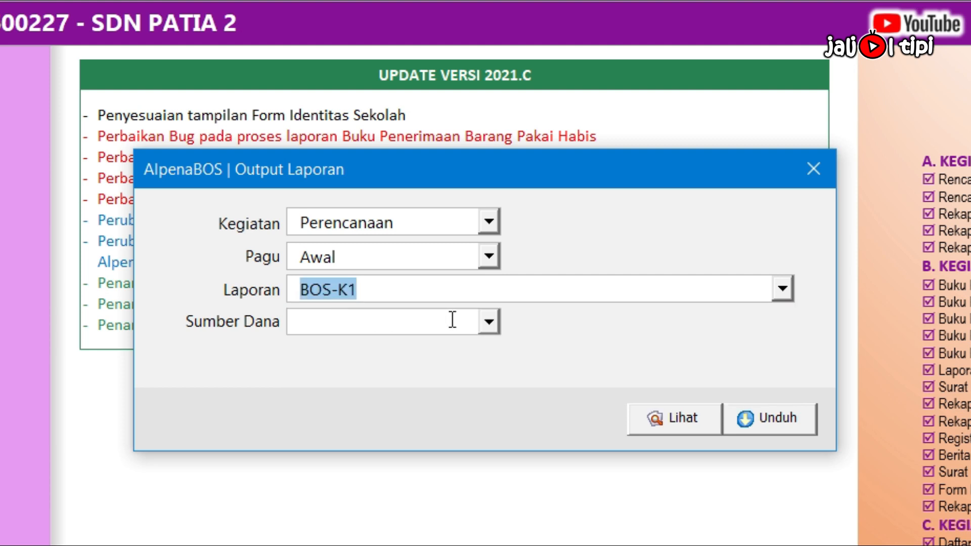
{"action": "left_click", "coordinate": [488, 324]}
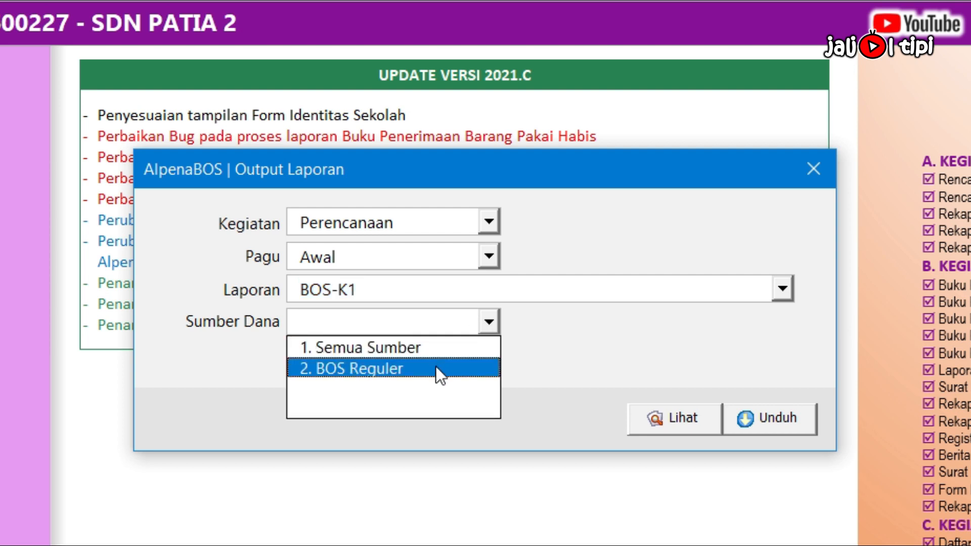
{"action": "left_click", "coordinate": [362, 368]}
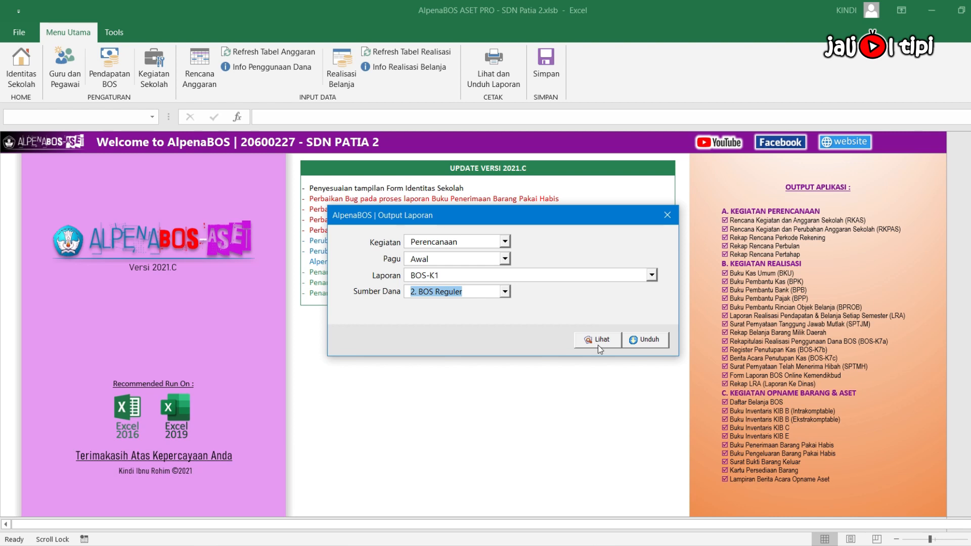
{"action": "left_click", "coordinate": [598, 344]}
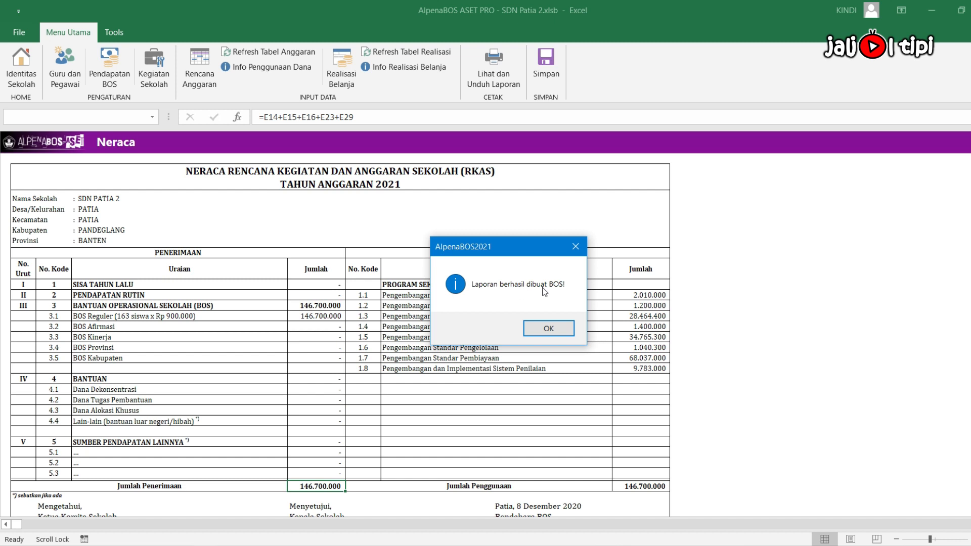
{"action": "left_click", "coordinate": [549, 329]}
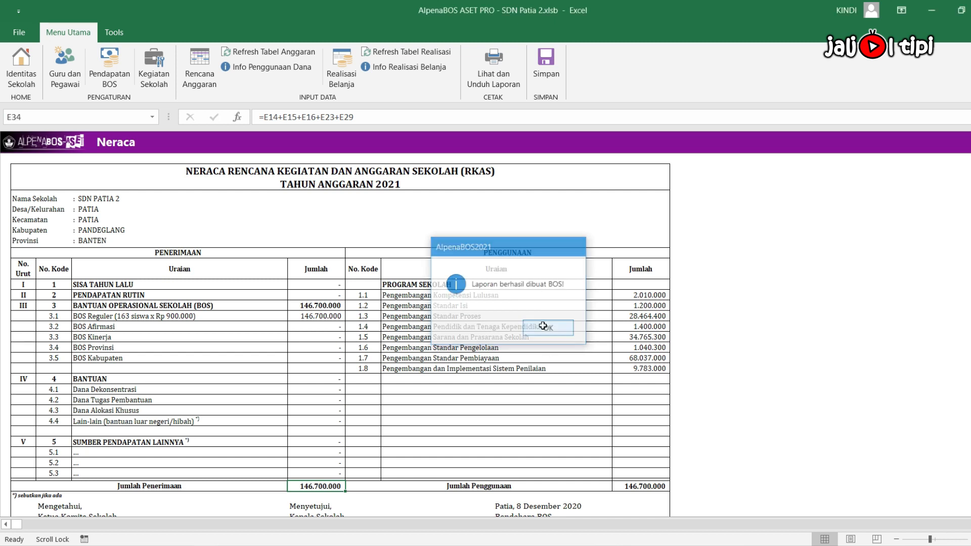
Step: Examine the Neraca report from its school details and income and usage tables down to the signature block
{"action": "scroll", "coordinate": [223, 294], "scroll_direction": "down", "scroll_amount": 1}
{"action": "scroll", "coordinate": [215, 299], "scroll_direction": "up", "scroll_amount": 1}
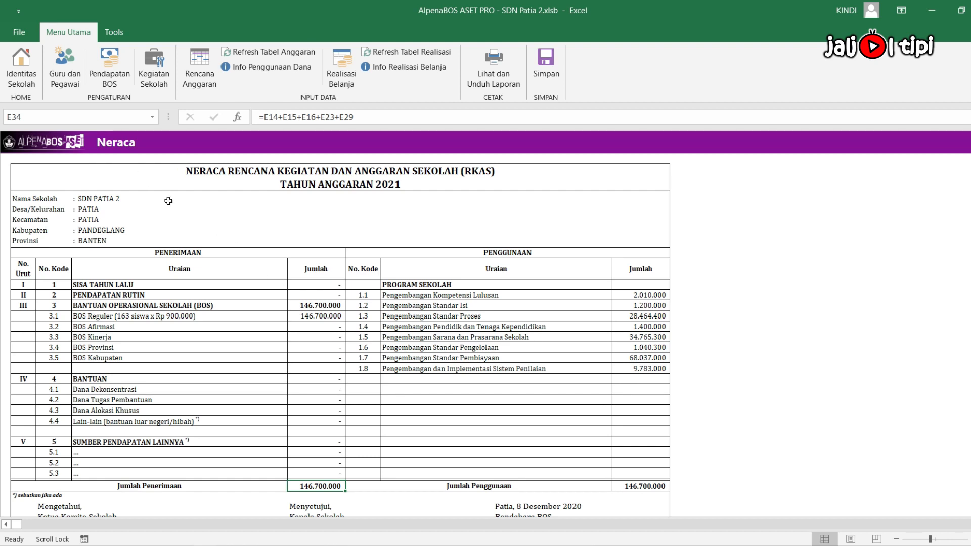
{"action": "scroll", "coordinate": [249, 285], "scroll_direction": "down", "scroll_amount": 2}
{"action": "scroll", "coordinate": [274, 352], "scroll_direction": "up", "scroll_amount": 2}
{"action": "scroll", "coordinate": [455, 398], "scroll_direction": "down", "scroll_amount": 3}
{"action": "left_click", "coordinate": [445, 422]}
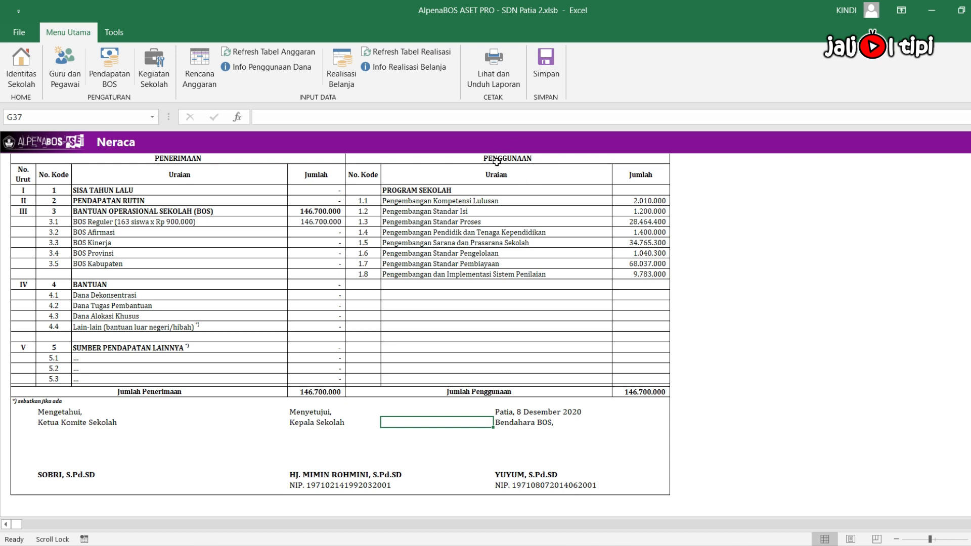
Step: Start another report output with Perencanaan as the Kegiatan and Awal as the Pagu
{"action": "left_click", "coordinate": [495, 77]}
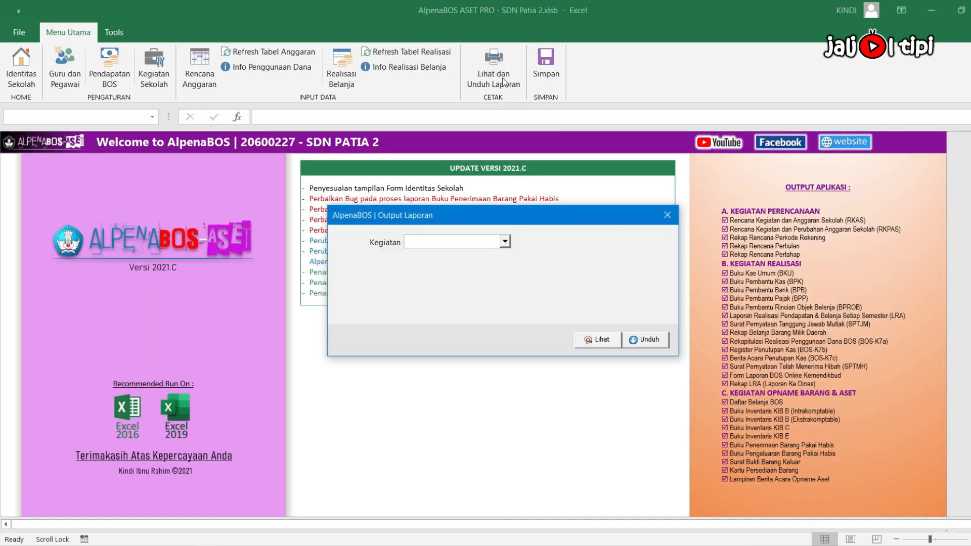
{"action": "left_click", "coordinate": [505, 242]}
{"action": "left_click", "coordinate": [505, 242]}
{"action": "left_click", "coordinate": [505, 242]}
{"action": "left_click", "coordinate": [476, 255]}
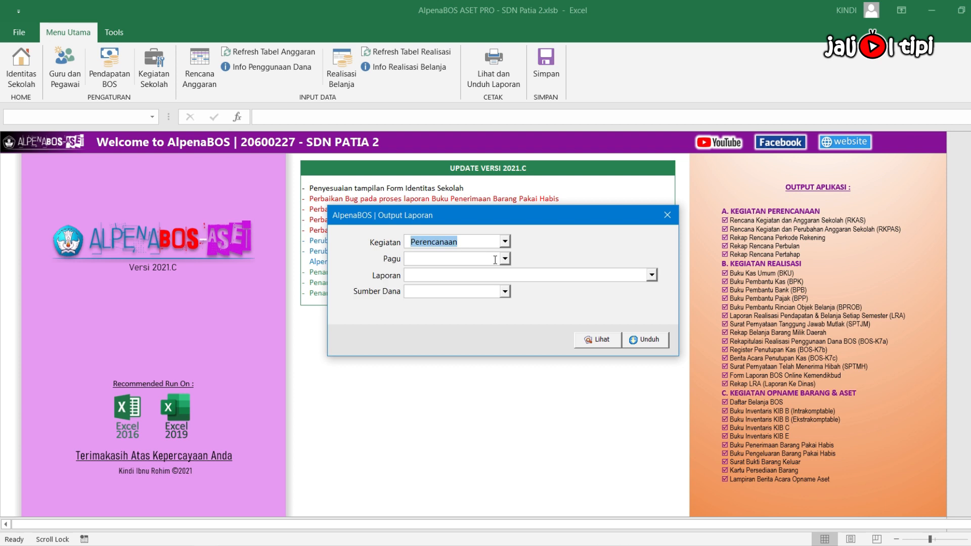
{"action": "left_click", "coordinate": [505, 259]}
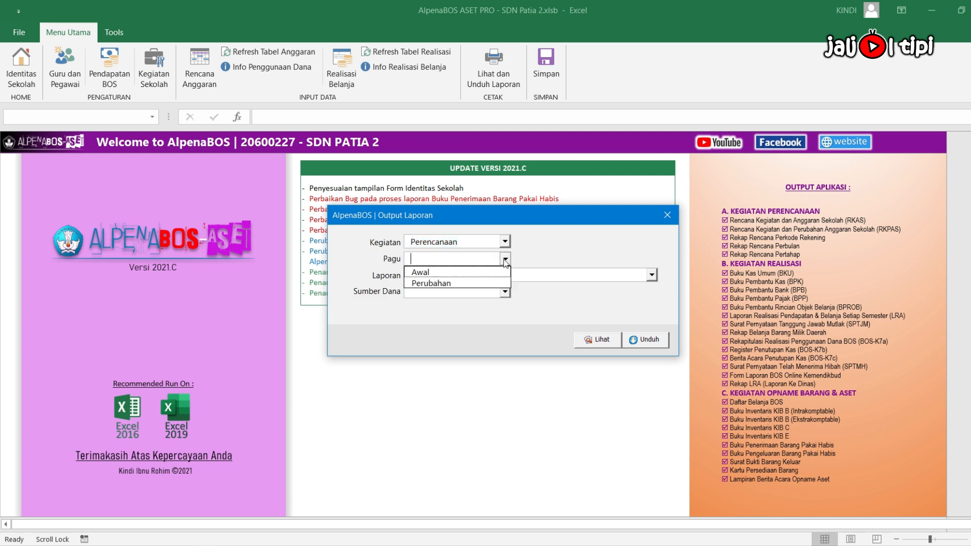
{"action": "left_click", "coordinate": [475, 274]}
Step: Generate the Rencana Kegiatan dan Anggaran Sekolah (RKAS/RKPAS) report for viewing with 2. BOS Reguler as the Sumber Dana
{"action": "left_click", "coordinate": [614, 273]}
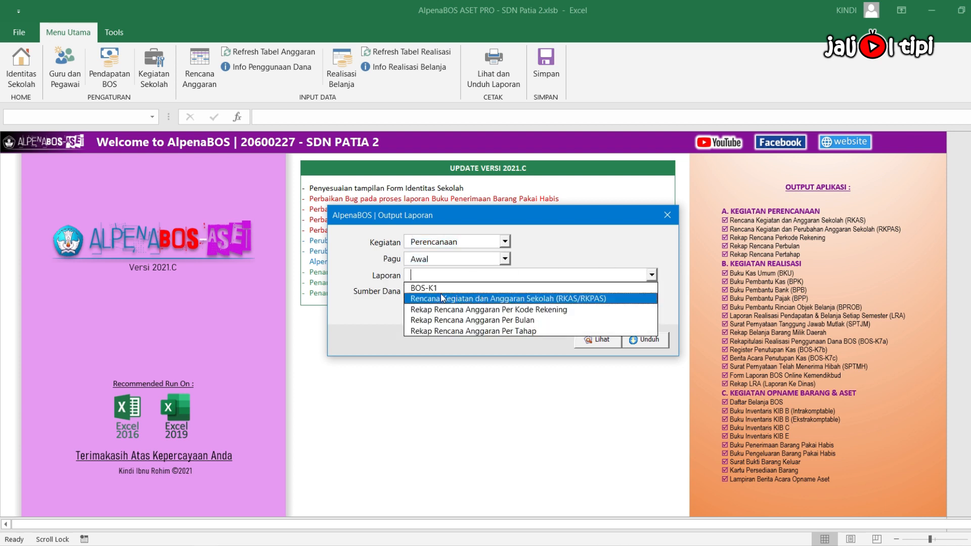
{"action": "left_click", "coordinate": [479, 299]}
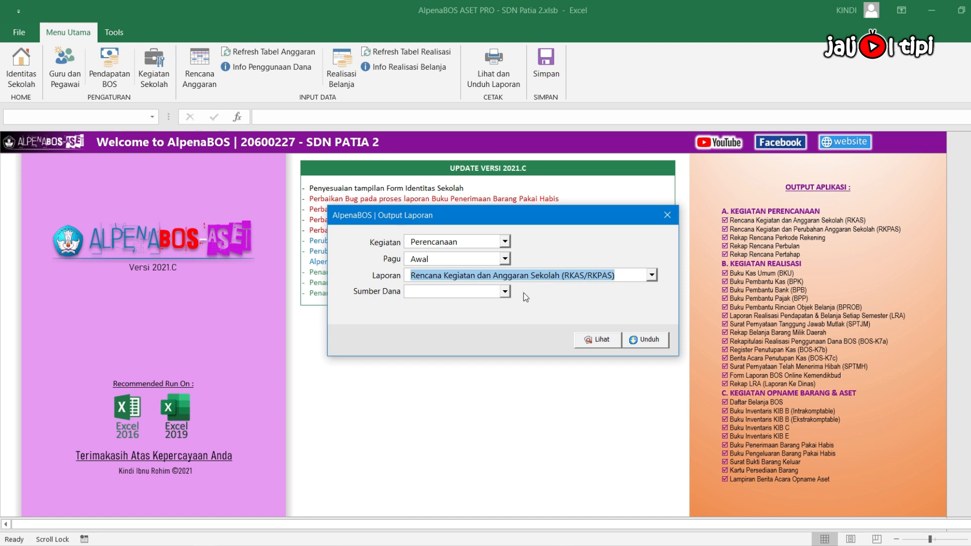
{"action": "left_click", "coordinate": [504, 292]}
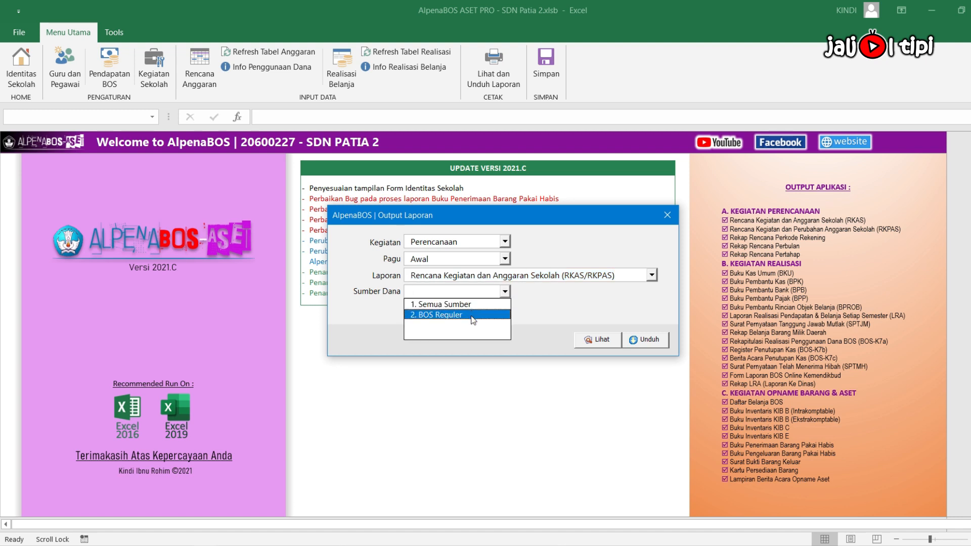
{"action": "left_click", "coordinate": [471, 314]}
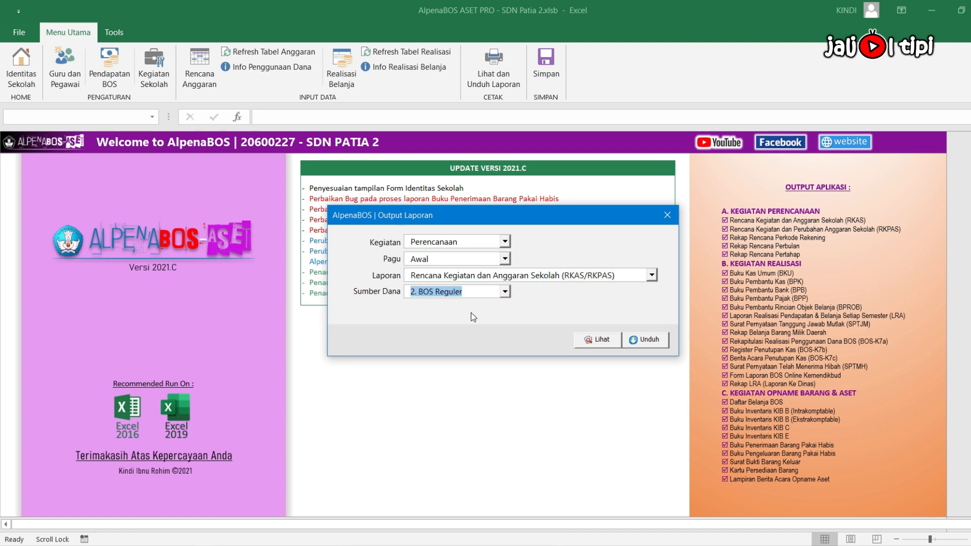
{"action": "left_click", "coordinate": [600, 342]}
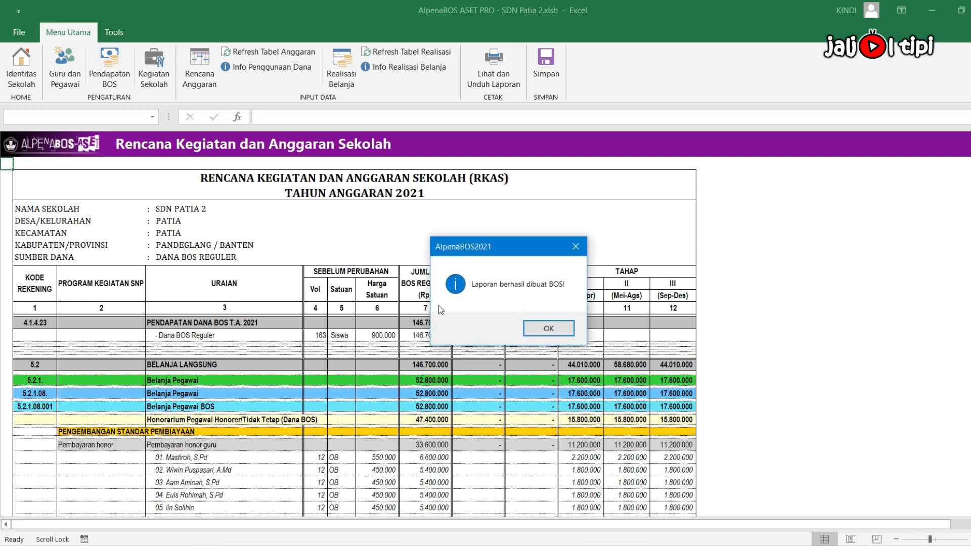
{"action": "left_click", "coordinate": [549, 329]}
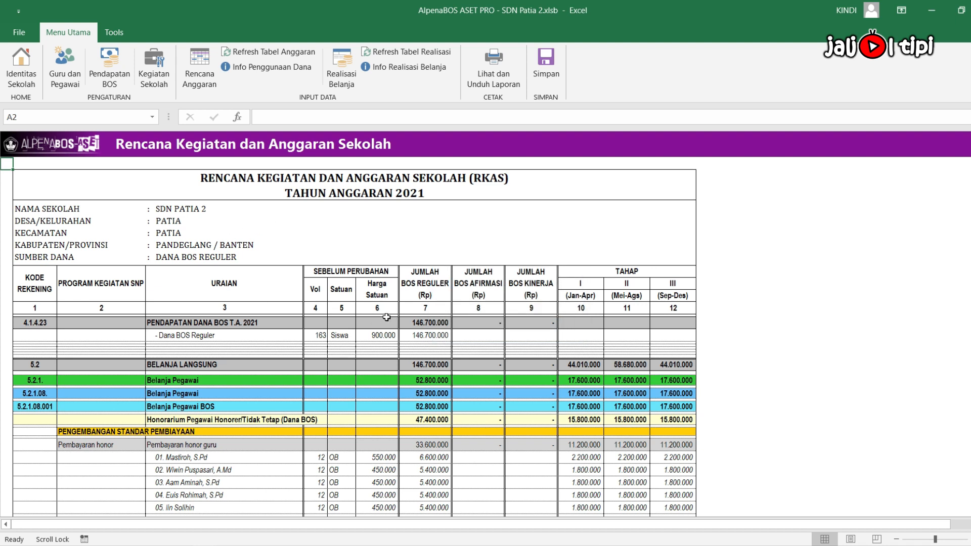
Step: Examine the RKAS report's header, Dana BOS income row and the Belanja Langsung and Belanja Pegawai spending rows
{"action": "scroll", "coordinate": [387, 317], "scroll_direction": "down", "scroll_amount": 3}
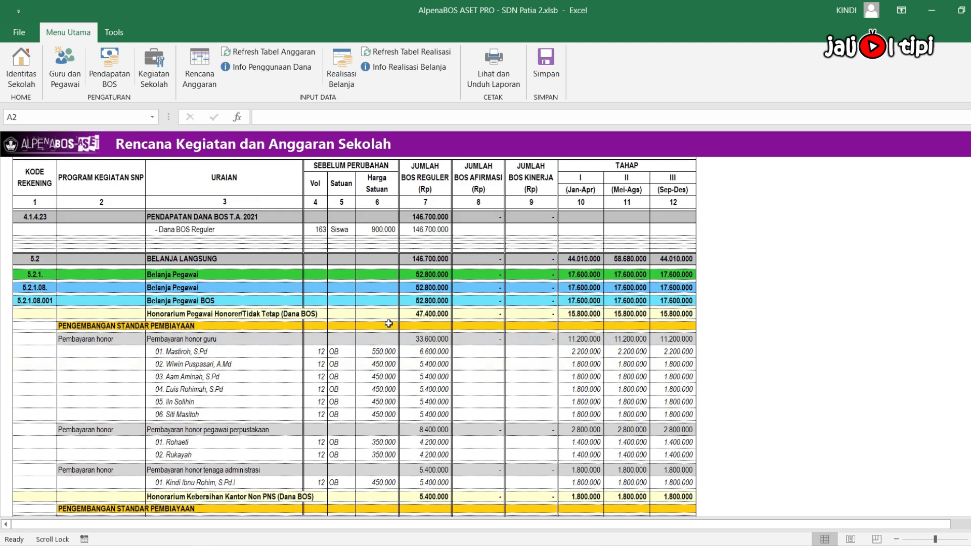
{"action": "scroll", "coordinate": [389, 324], "scroll_direction": "up", "scroll_amount": 3}
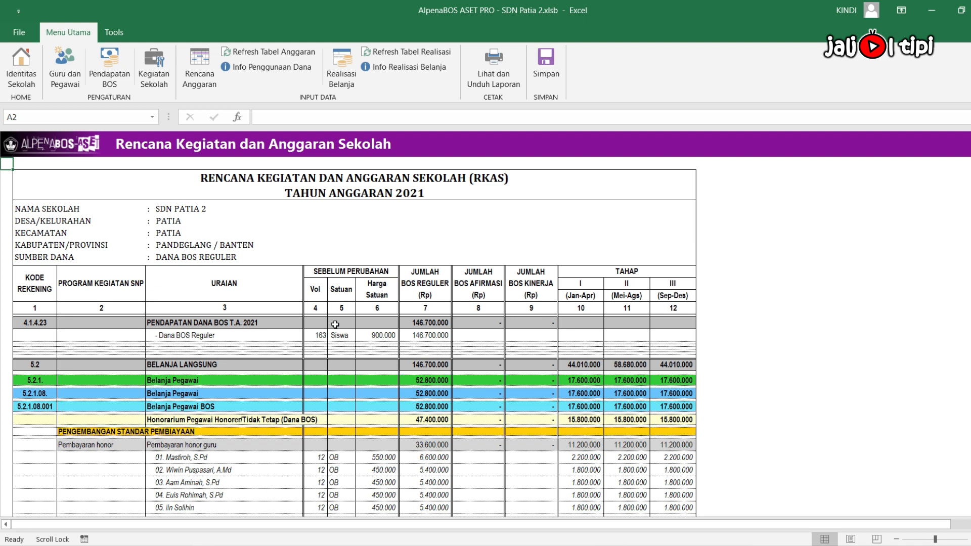
{"action": "scroll", "coordinate": [312, 365], "scroll_direction": "down", "scroll_amount": 1}
{"action": "scroll", "coordinate": [312, 364], "scroll_direction": "down", "scroll_amount": 1}
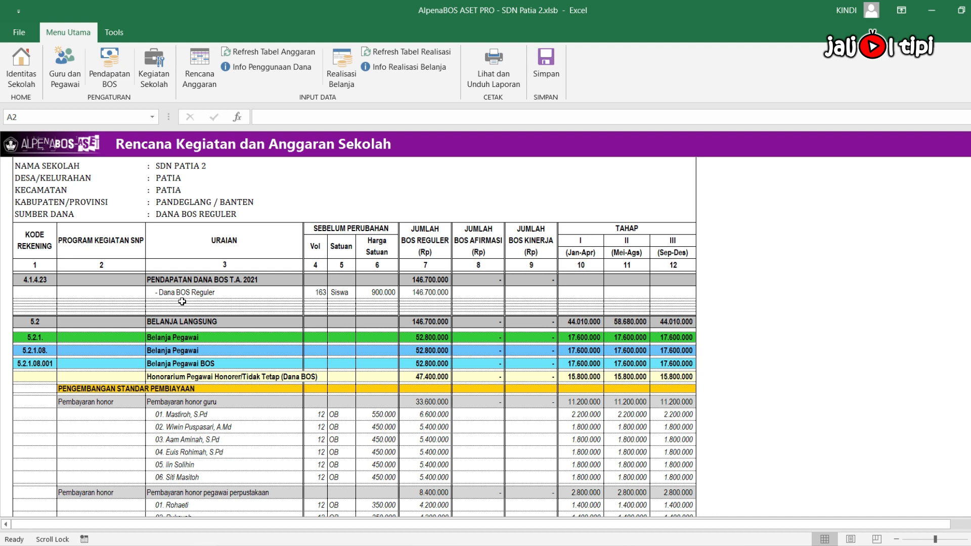
{"action": "scroll", "coordinate": [198, 331], "scroll_direction": "down", "scroll_amount": 1}
{"action": "scroll", "coordinate": [198, 331], "scroll_direction": "down", "scroll_amount": 2}
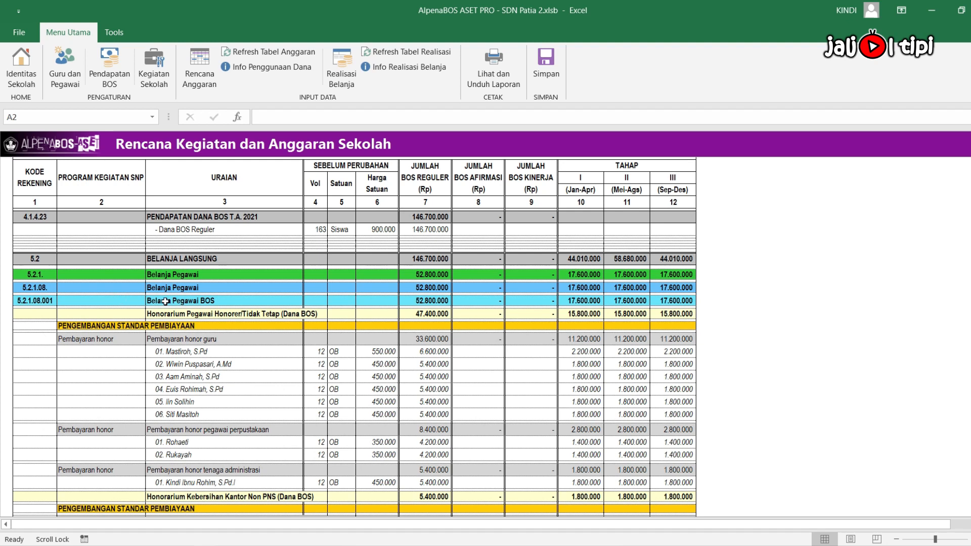
{"action": "scroll", "coordinate": [152, 292], "scroll_direction": "down", "scroll_amount": 1}
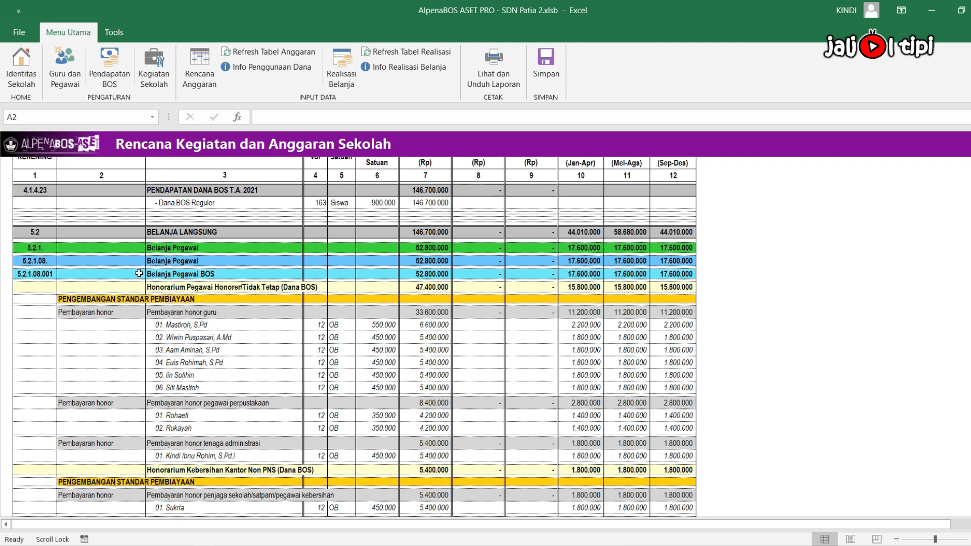
{"action": "scroll", "coordinate": [689, 222], "scroll_direction": "up", "scroll_amount": 4}
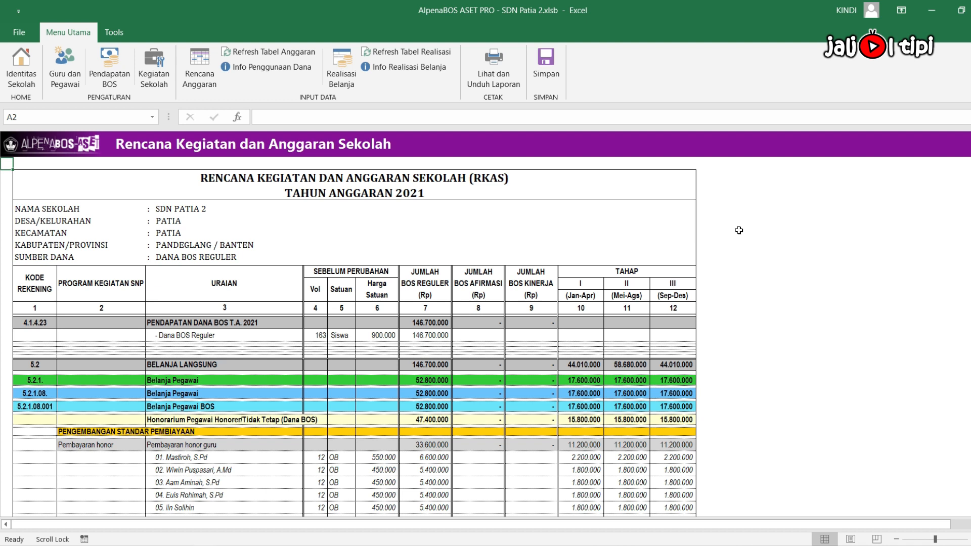
Step: Generate the Rekap Rencana Anggaran Per Kode Rekening report for viewing, with Perencanaan as Kegiatan, Awal as Pagu and 2. BOS Reguler as Sumber Dana
{"action": "left_click", "coordinate": [491, 72]}
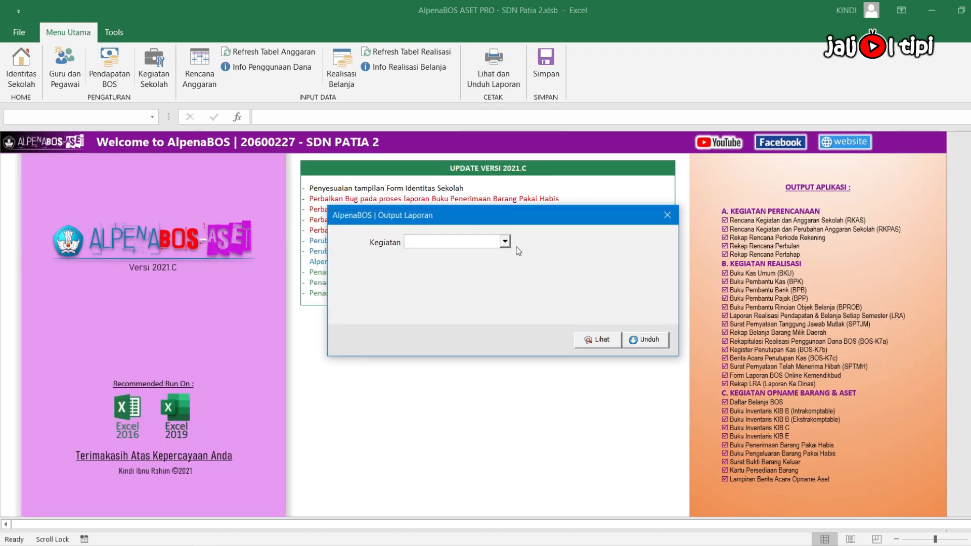
{"action": "left_click", "coordinate": [505, 242]}
{"action": "left_click", "coordinate": [507, 256]}
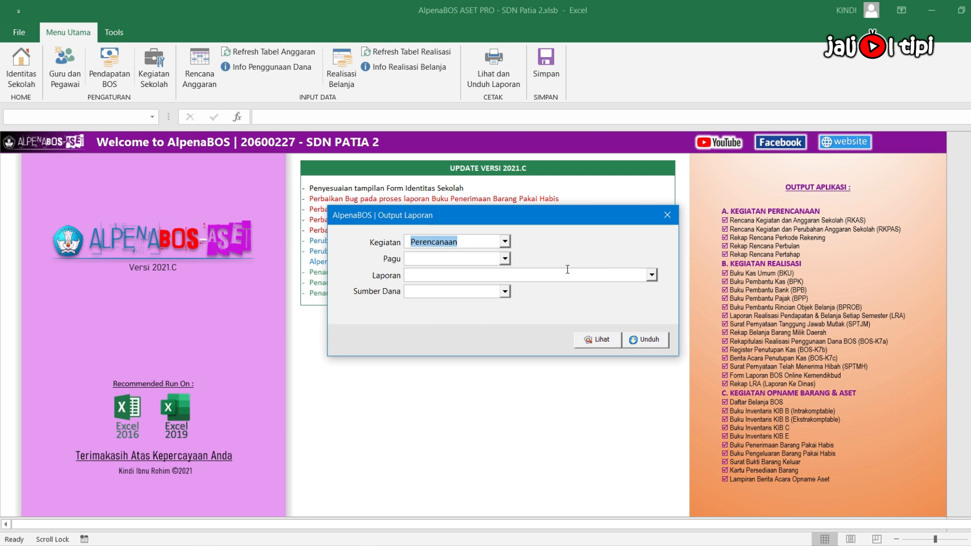
{"action": "left_click", "coordinate": [504, 259]}
{"action": "left_click", "coordinate": [498, 271]}
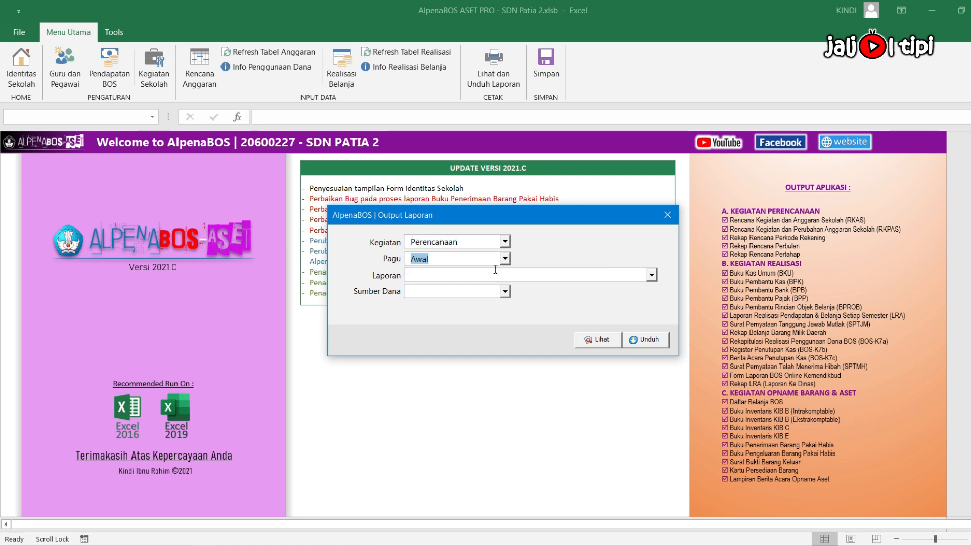
{"action": "left_click", "coordinate": [652, 275]}
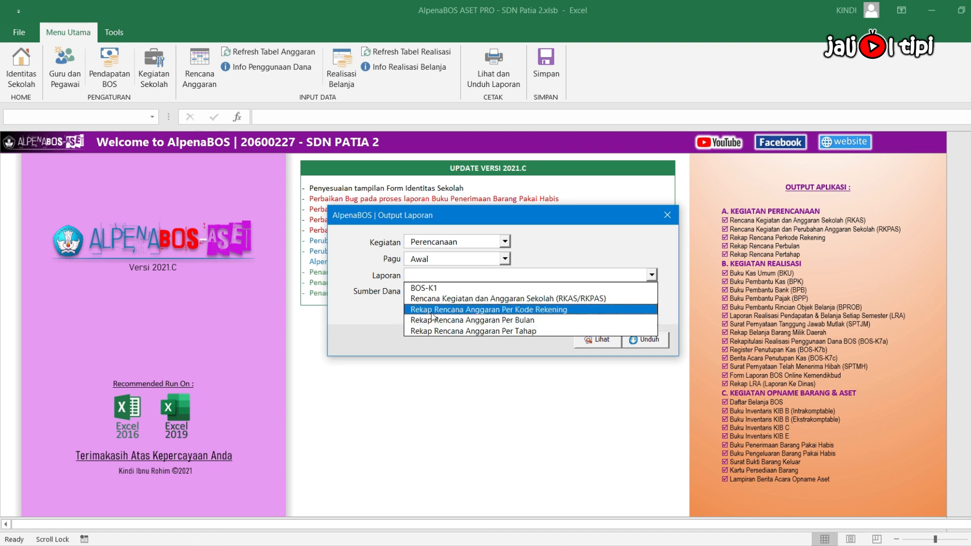
{"action": "left_click", "coordinate": [527, 310]}
{"action": "left_click", "coordinate": [505, 292]}
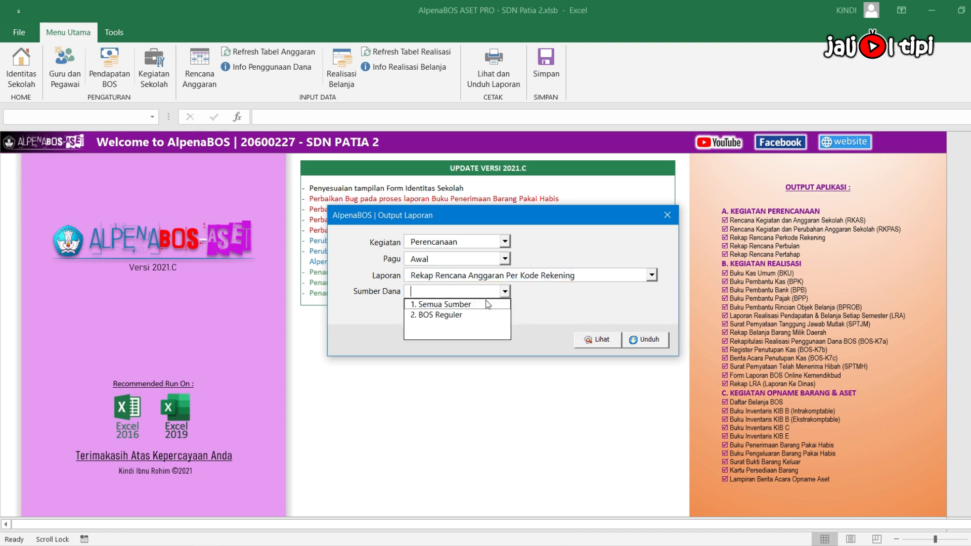
{"action": "left_click", "coordinate": [462, 316]}
{"action": "left_click", "coordinate": [598, 340]}
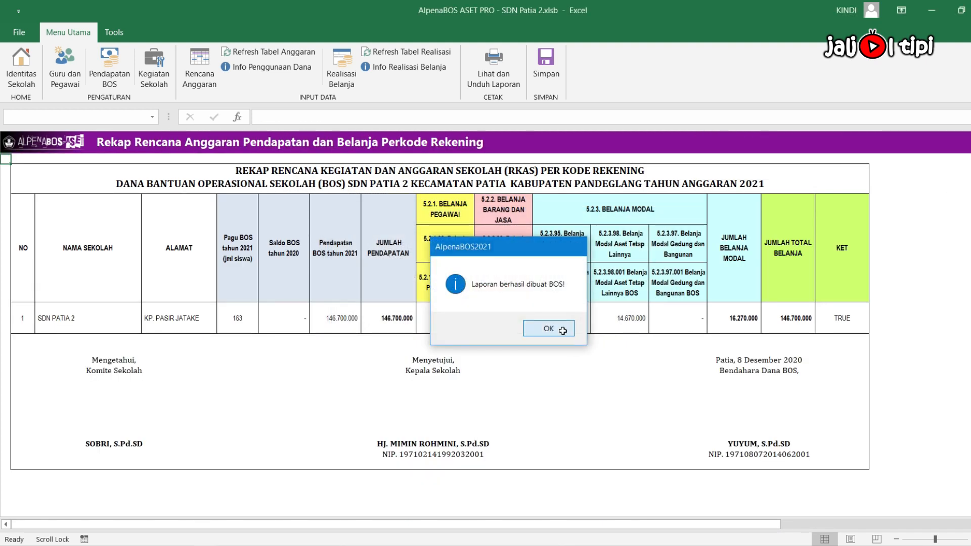
{"action": "left_click", "coordinate": [548, 328]}
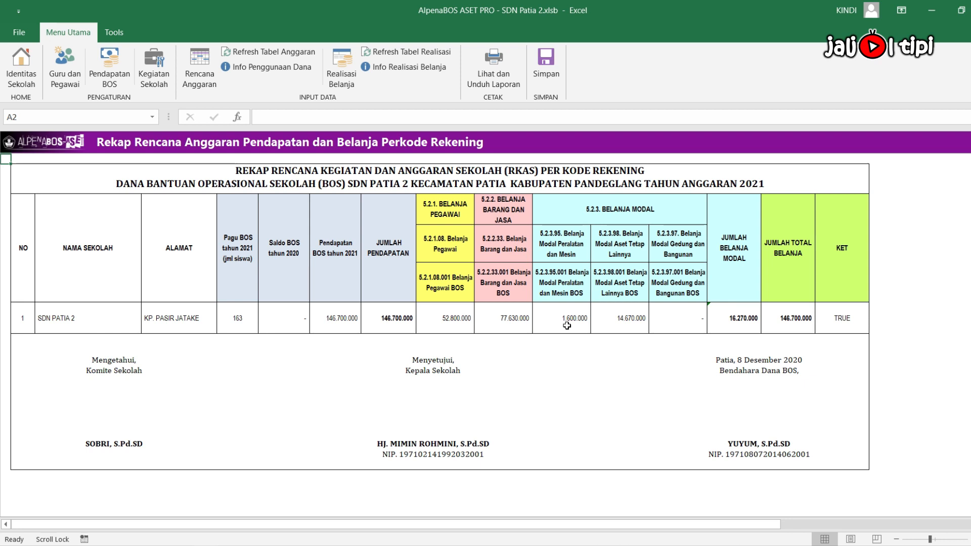
Step: Generate the Rekap Rencana Anggaran Per Bulan report for viewing, using Perencanaan, the Awal Pagu and 2. BOS Reguler, and look over its monthly columns
{"action": "left_click", "coordinate": [496, 83]}
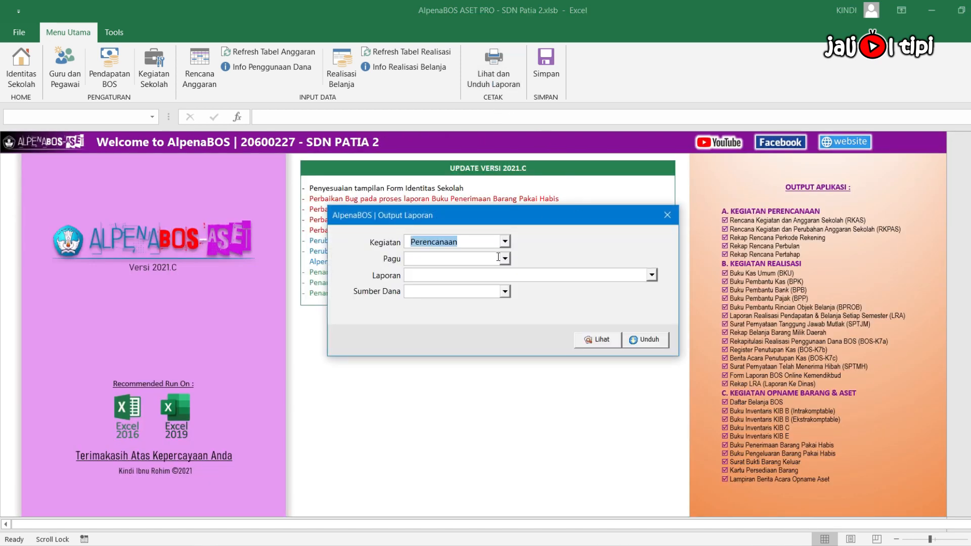
{"action": "left_click", "coordinate": [506, 259]}
{"action": "left_click", "coordinate": [488, 269]}
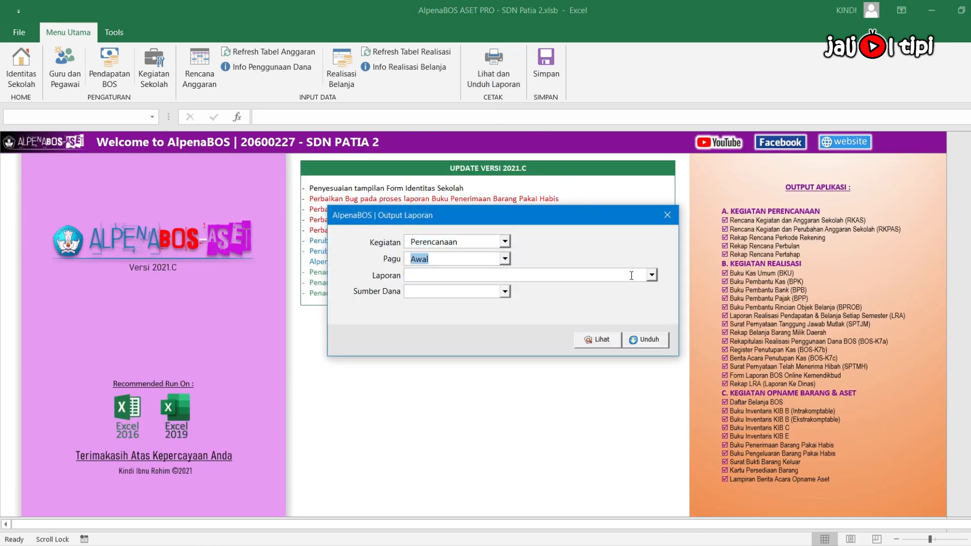
{"action": "left_click", "coordinate": [654, 275]}
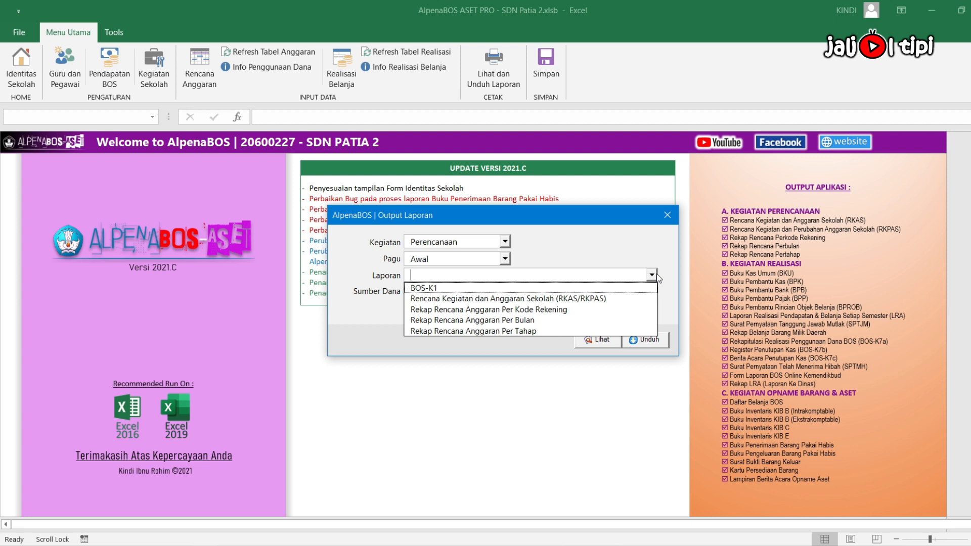
{"action": "left_click", "coordinate": [503, 320]}
{"action": "left_click", "coordinate": [505, 291]}
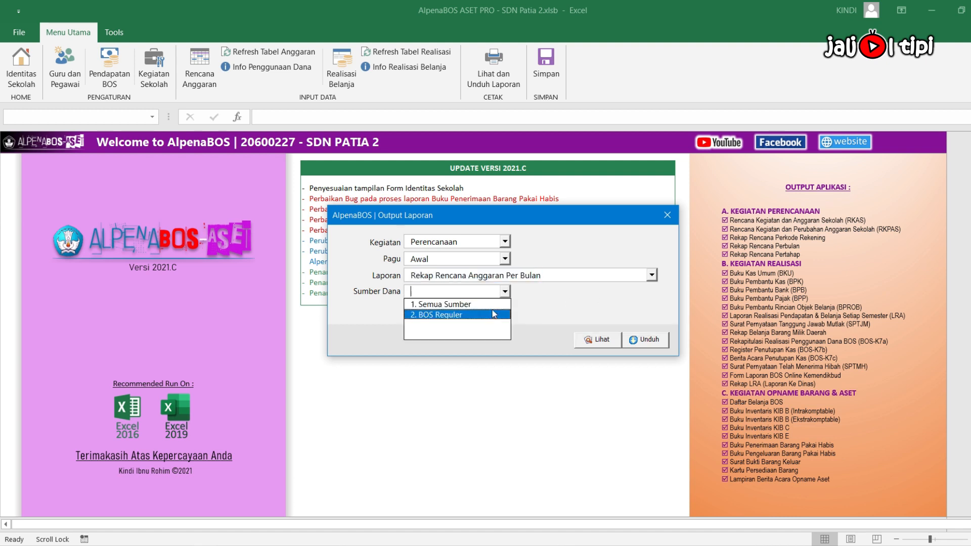
{"action": "left_click", "coordinate": [490, 315]}
{"action": "left_click", "coordinate": [593, 342]}
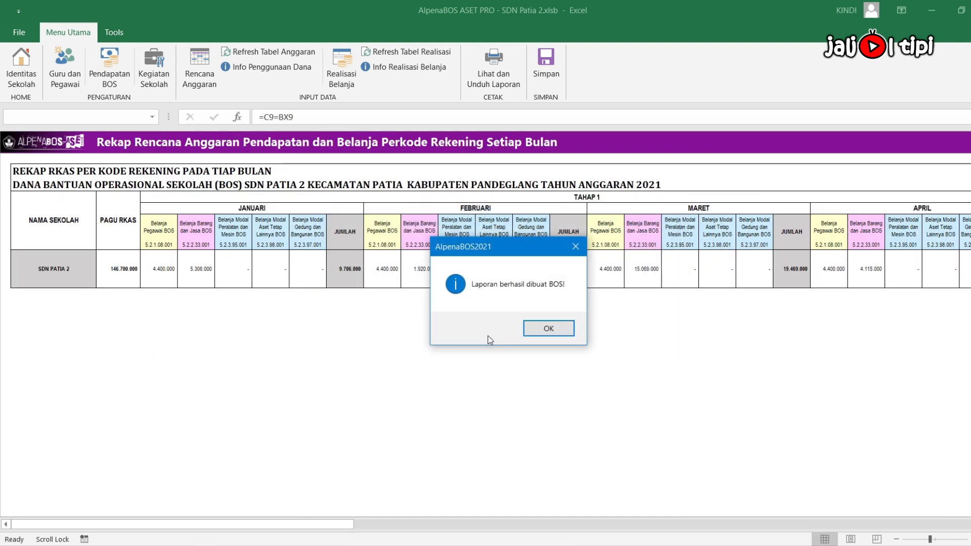
{"action": "left_click", "coordinate": [538, 329]}
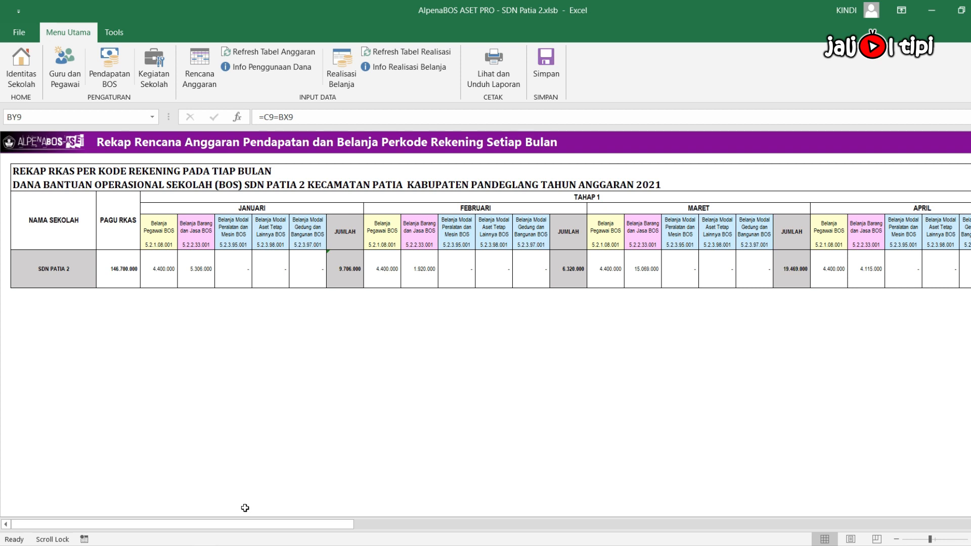
{"action": "left_click_drag", "start_coordinate": [215, 526], "coordinate": [212, 526]}
{"action": "mouse_move", "coordinate": [267, 523]}
{"action": "left_mouse_down"}
{"action": "mouse_move", "coordinate": [477, 525]}
{"action": "mouse_move", "coordinate": [269, 520]}
{"action": "left_mouse_up"}
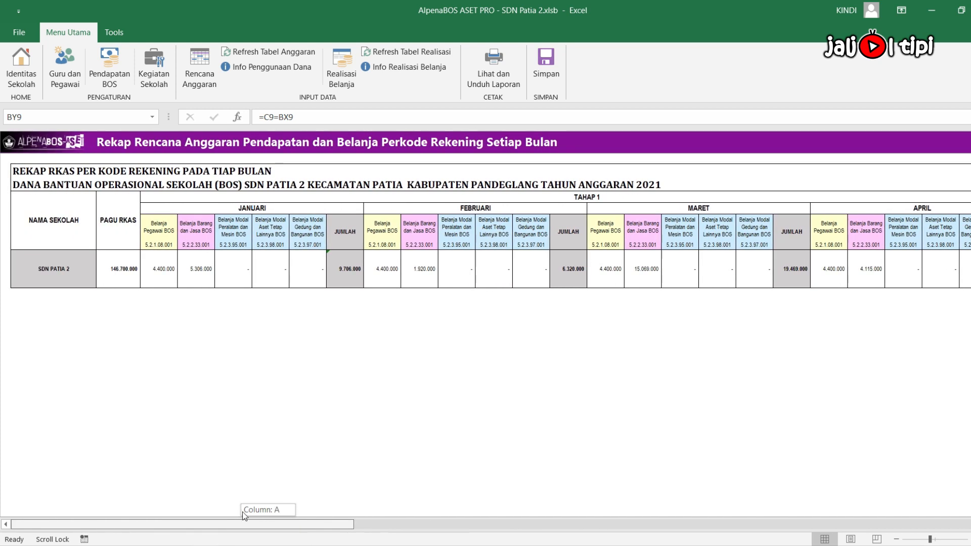
Step: Generate the Rekap Rencana Anggaran Per Tahap report for viewing, with Perencanaan as Kegiatan, Awal as Pagu and 2. BOS Reguler as Sumber Dana
{"action": "left_click", "coordinate": [496, 64]}
{"action": "left_click", "coordinate": [505, 242]}
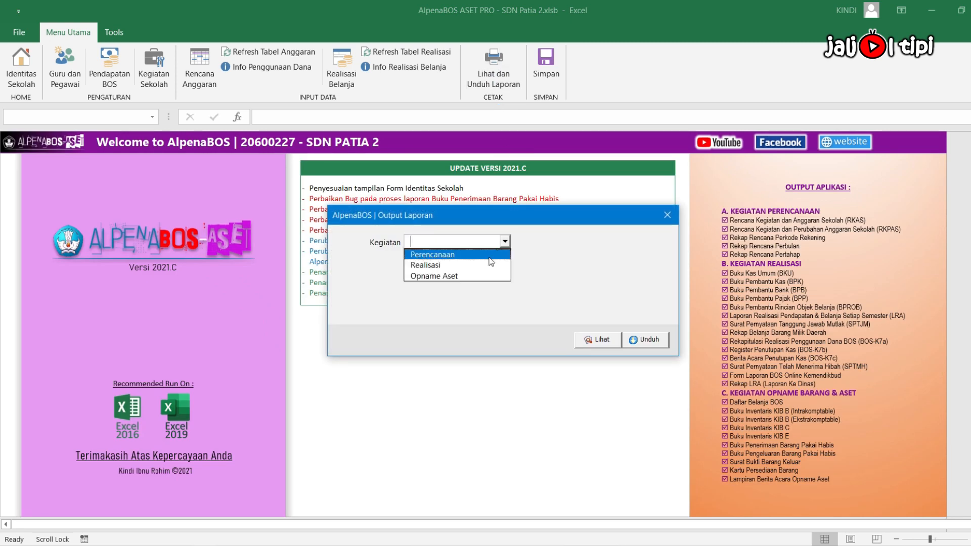
{"action": "left_click", "coordinate": [486, 255]}
{"action": "left_click", "coordinate": [505, 258]}
{"action": "left_click", "coordinate": [482, 272]}
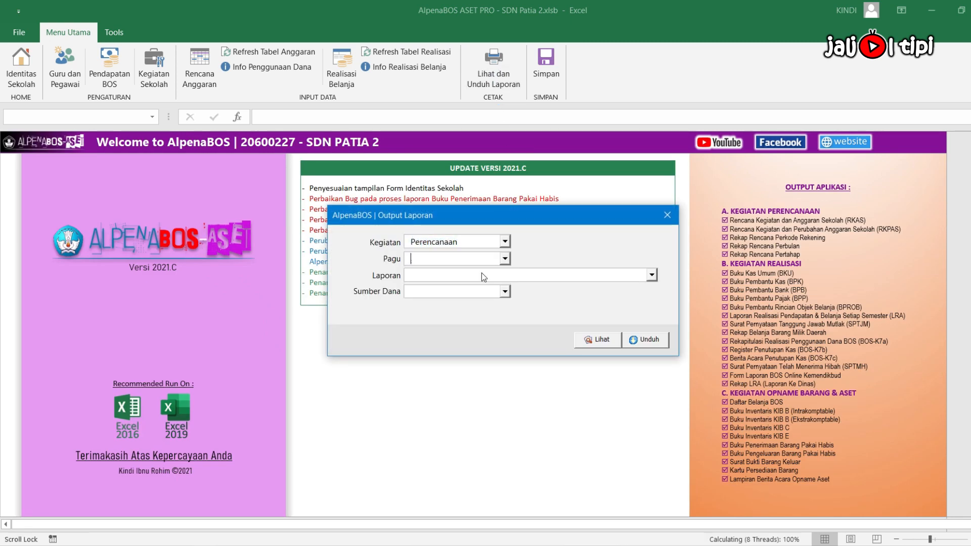
{"action": "left_click", "coordinate": [653, 276]}
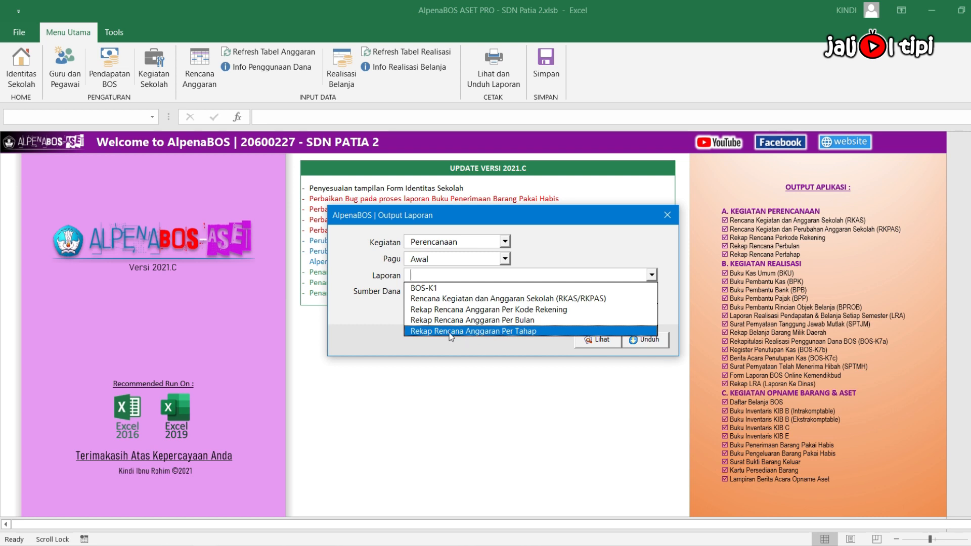
{"action": "left_click", "coordinate": [517, 332]}
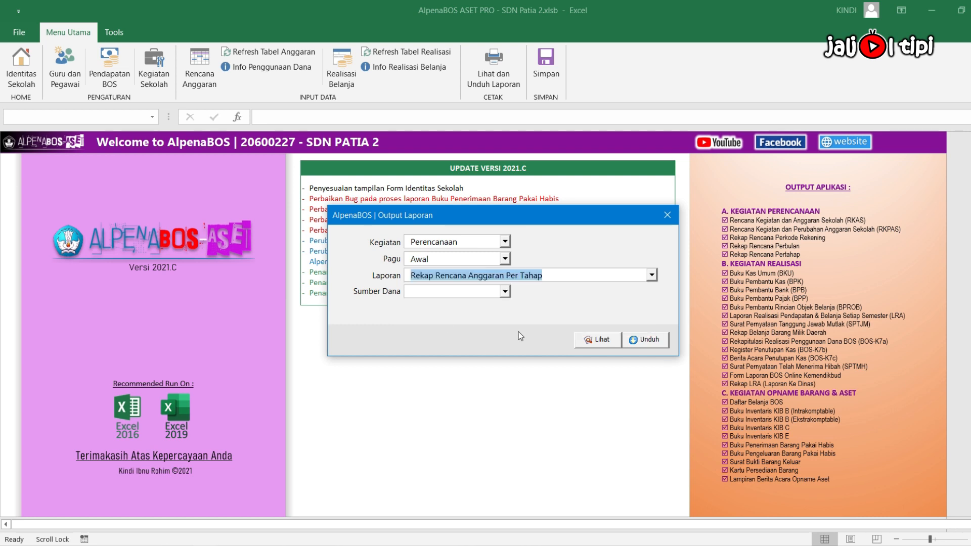
{"action": "left_click", "coordinate": [505, 291]}
{"action": "left_click", "coordinate": [470, 315]}
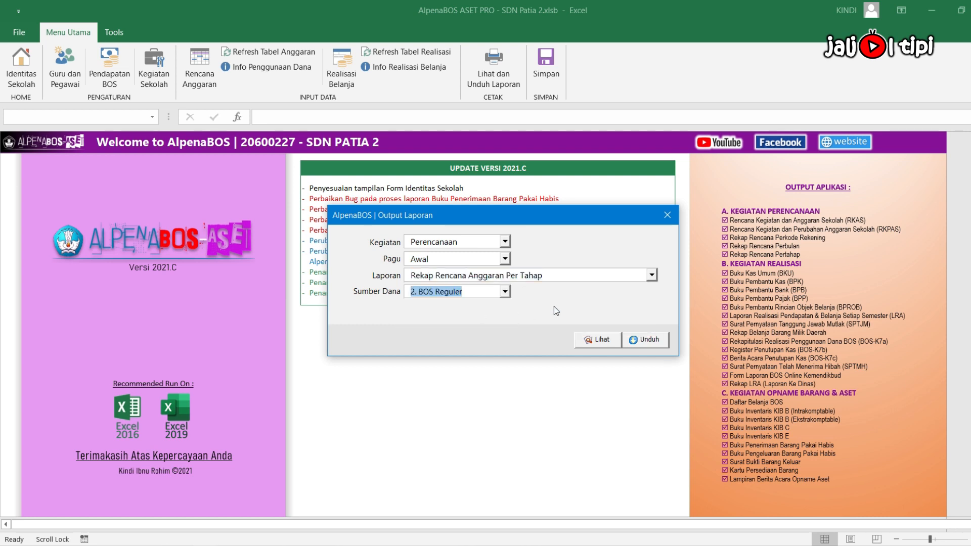
{"action": "left_click", "coordinate": [602, 343]}
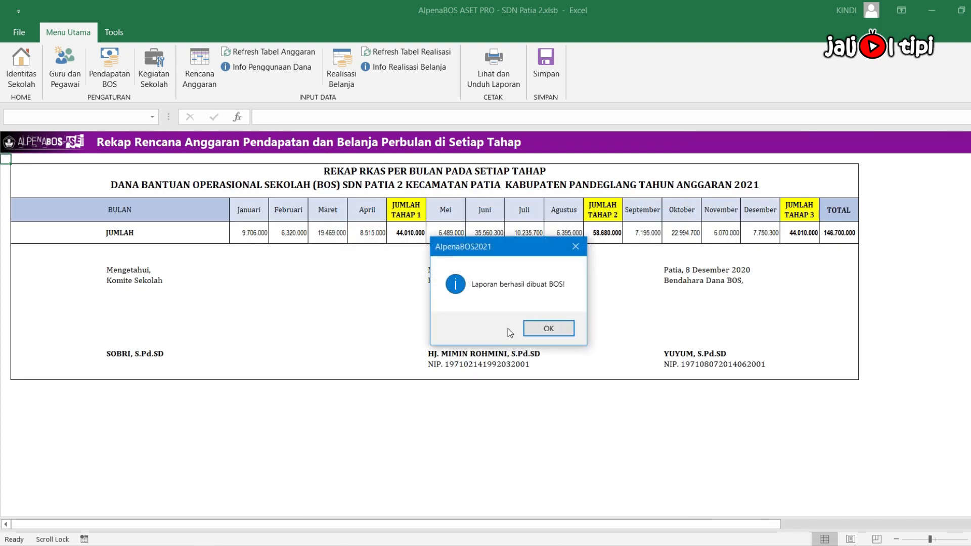
{"action": "left_click", "coordinate": [549, 331]}
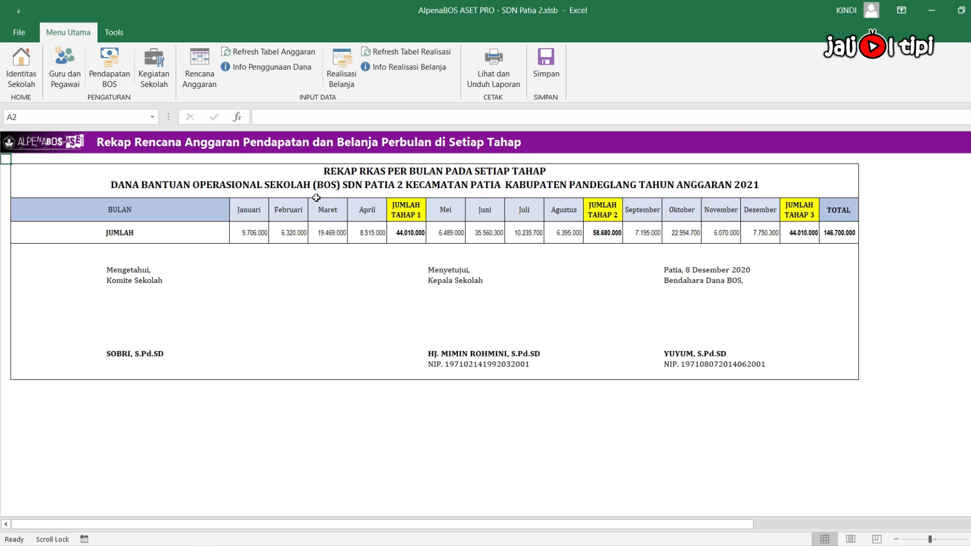